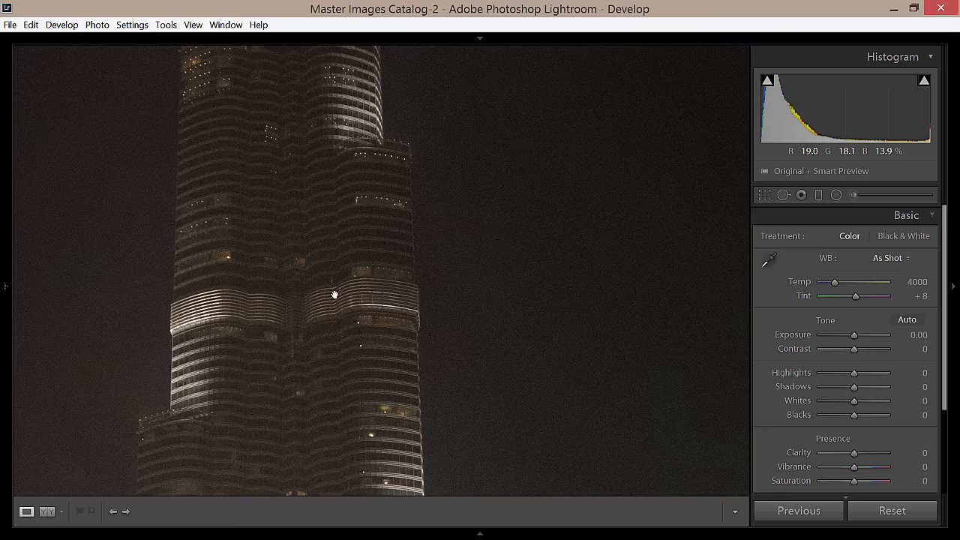
Step: Convert the night photo to Black & White and lower its Exposure to −0.81
click(409, 279)
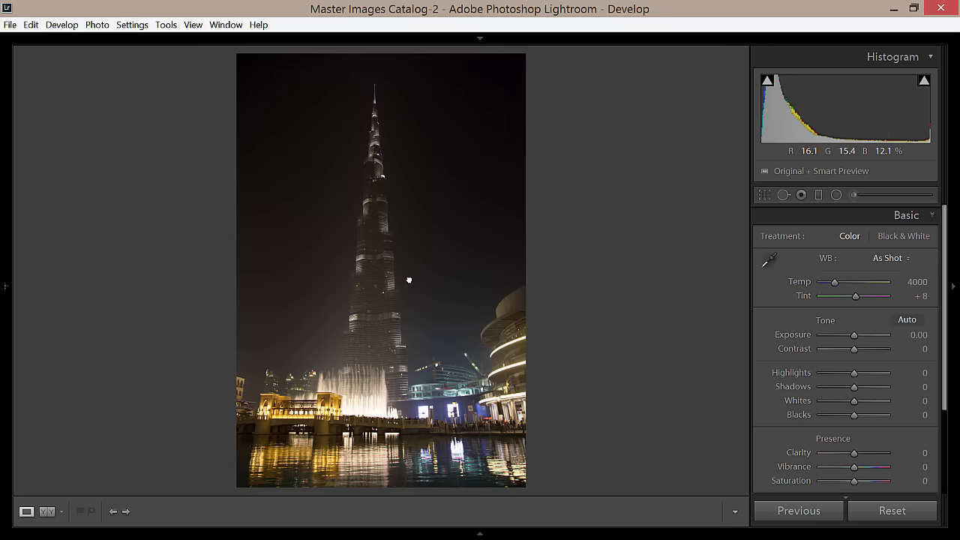
click(894, 237)
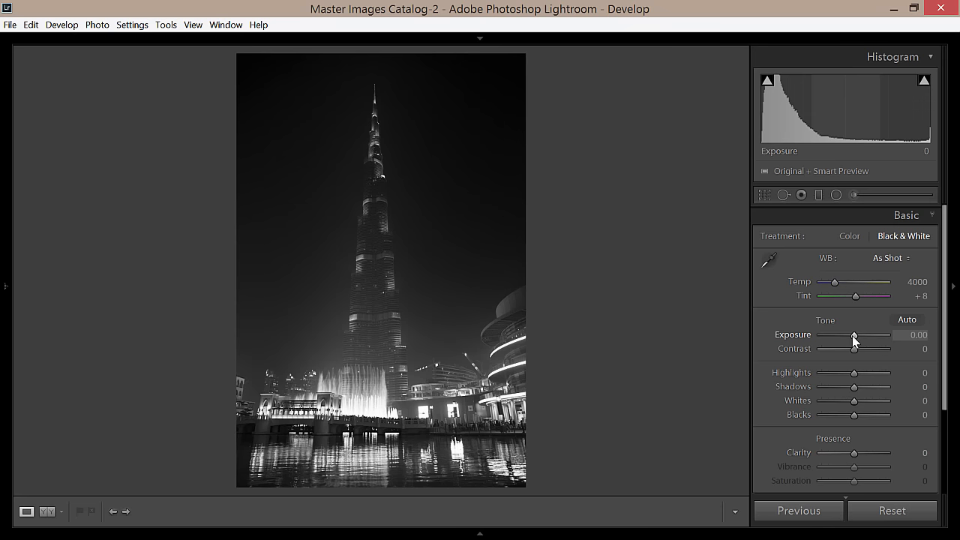
drag(853, 337, 846, 338)
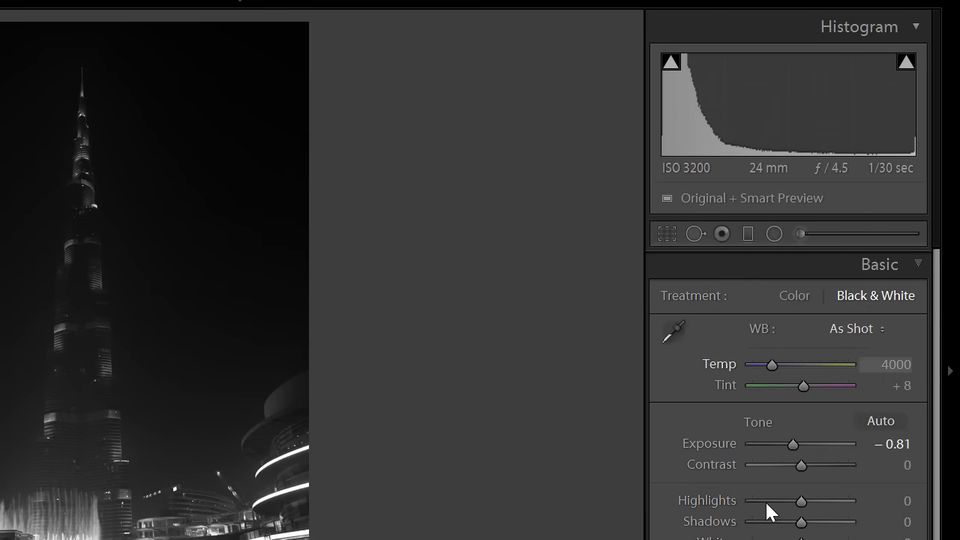
Step: Turn on the highlight and shadow clipping warnings and set Exposure to −0.97
click(906, 63)
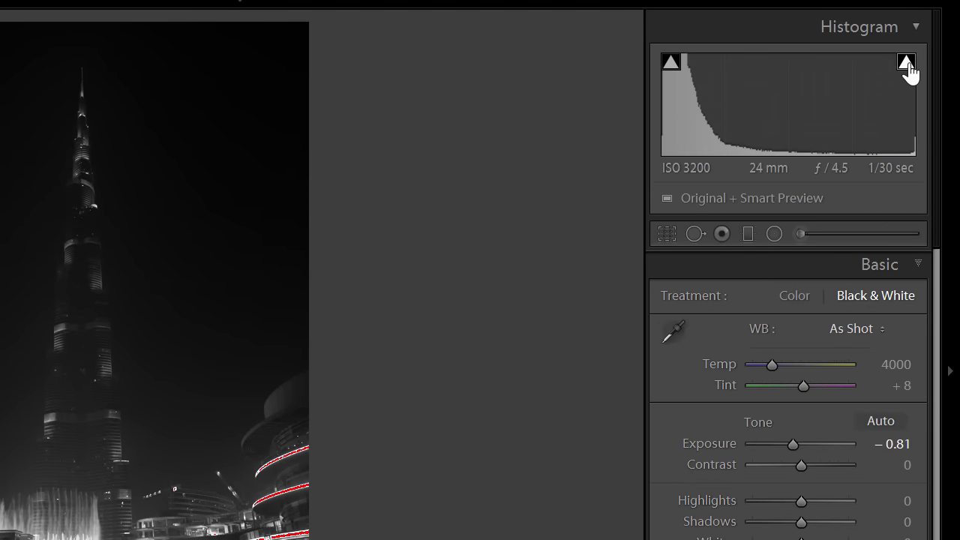
click(669, 66)
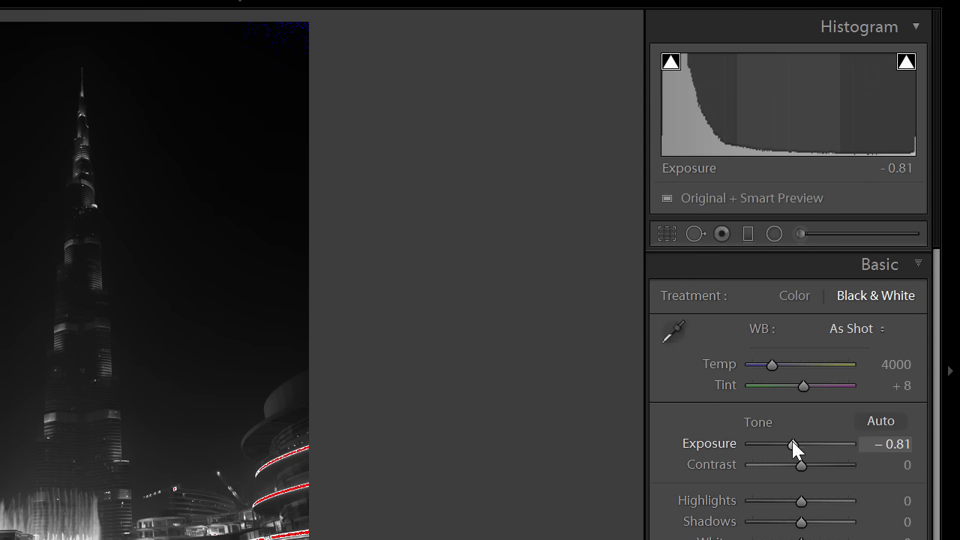
drag(790, 440, 780, 441)
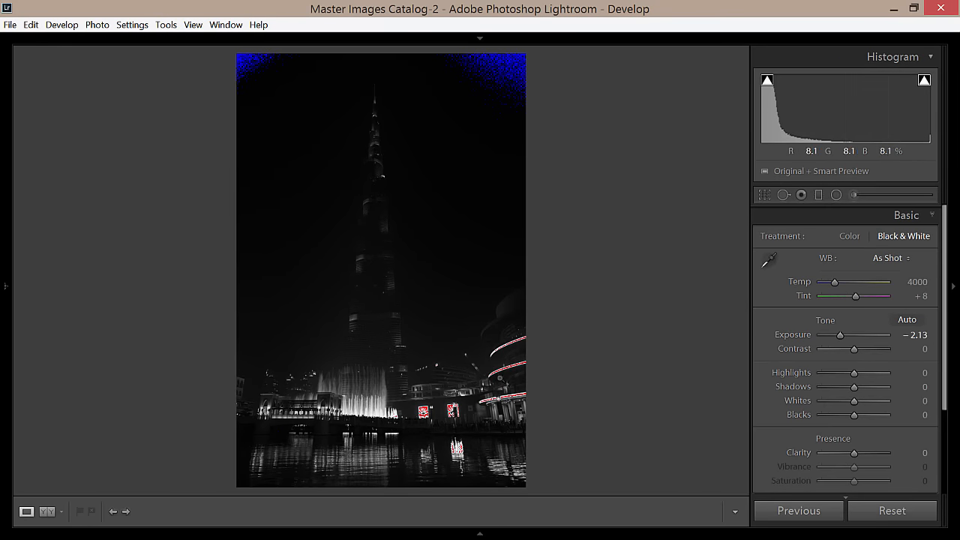
drag(838, 335, 846, 335)
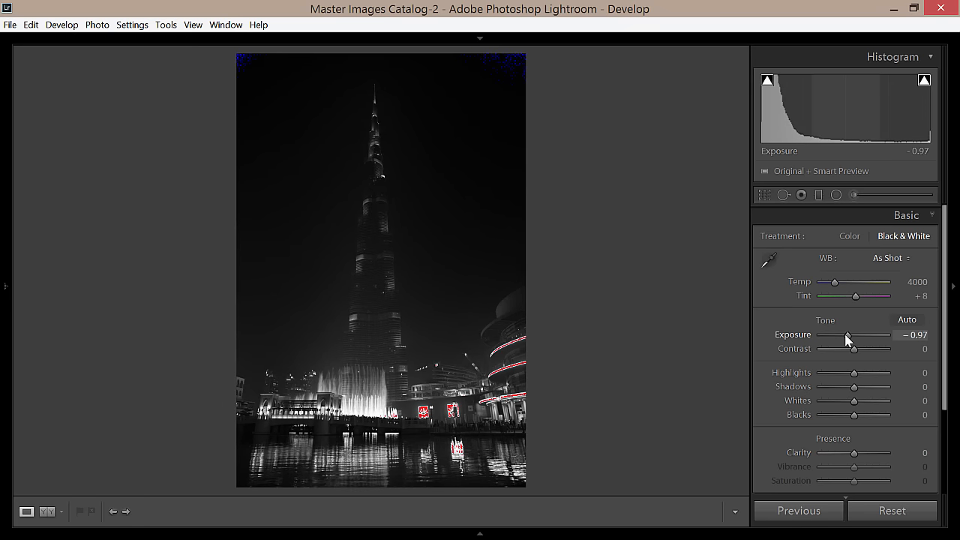
Step: Lower Highlights to −29 and set Whites to its automatic value of +31
drag(855, 375, 845, 379)
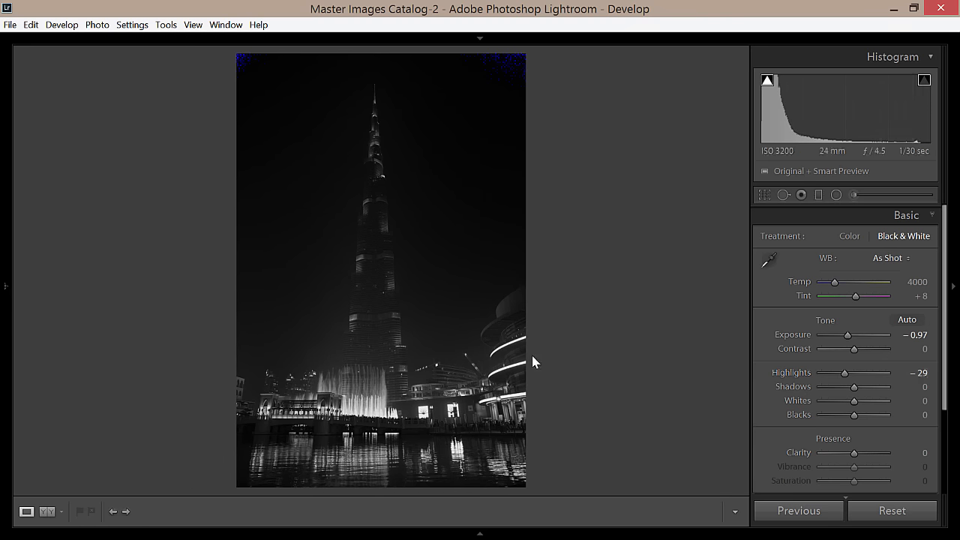
drag(947, 391, 945, 420)
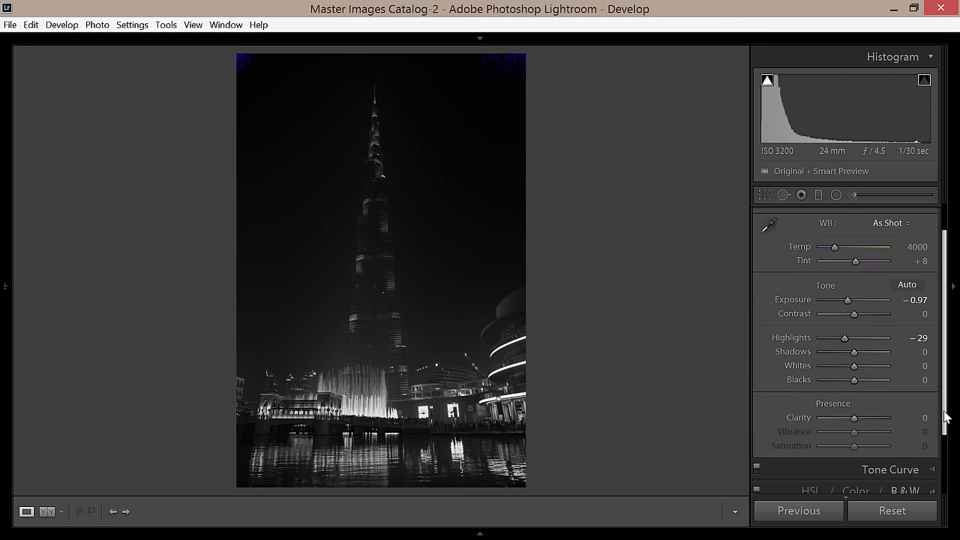
key(shift)
shift+double_click(794, 364)
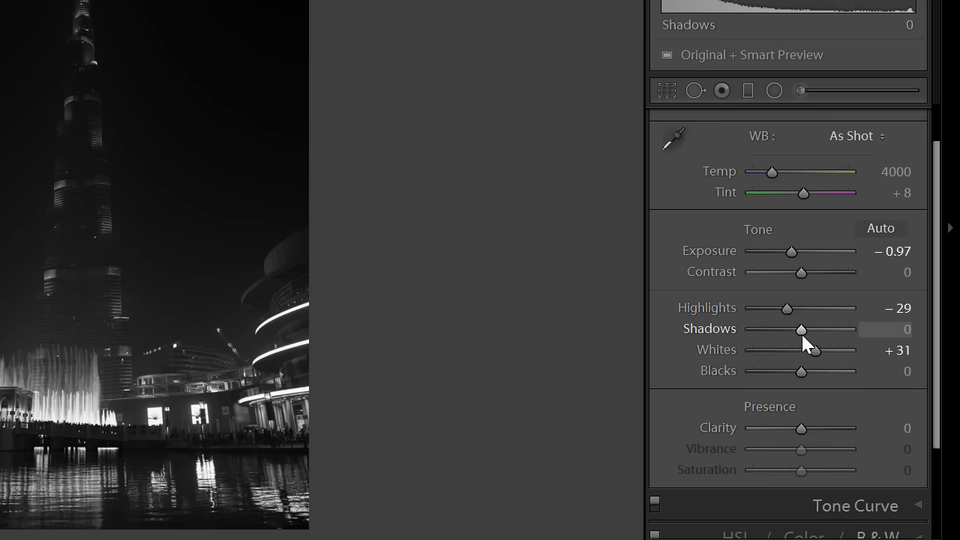
Step: Try Shadows at −22 and reset it to 0
mouse_move(800, 329)
mouse_down()
mouse_move(757, 332)
mouse_move(836, 325)
mouse_move(772, 337)
mouse_move(792, 329)
mouse_up()
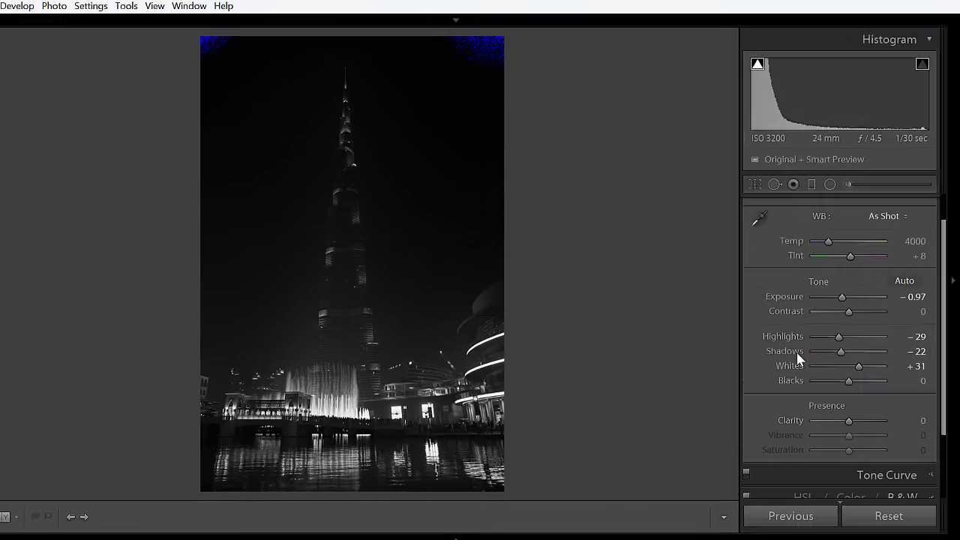
double_click(796, 352)
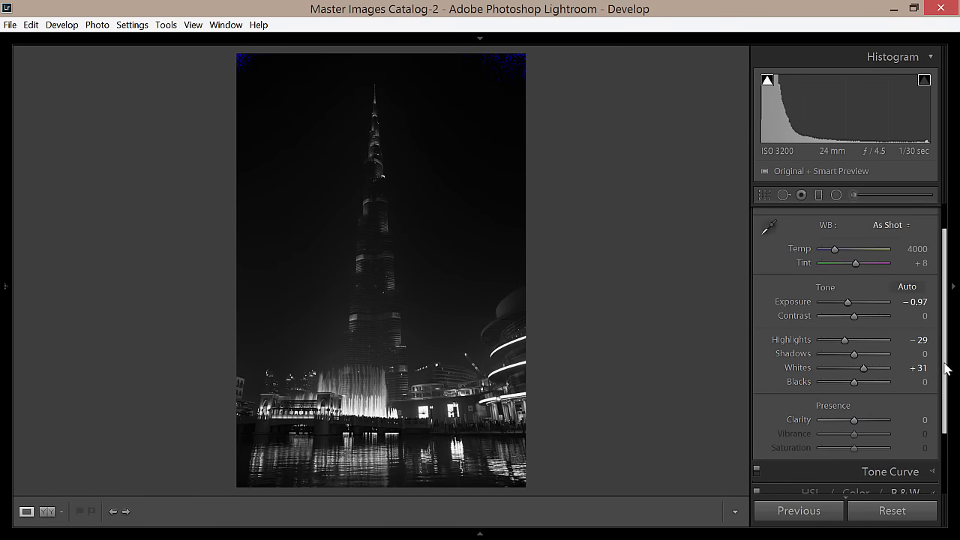
Step: Set Clarity to +50, comparing it on the tower's detail with a strongly negative value of −83
drag(944, 367, 947, 394)
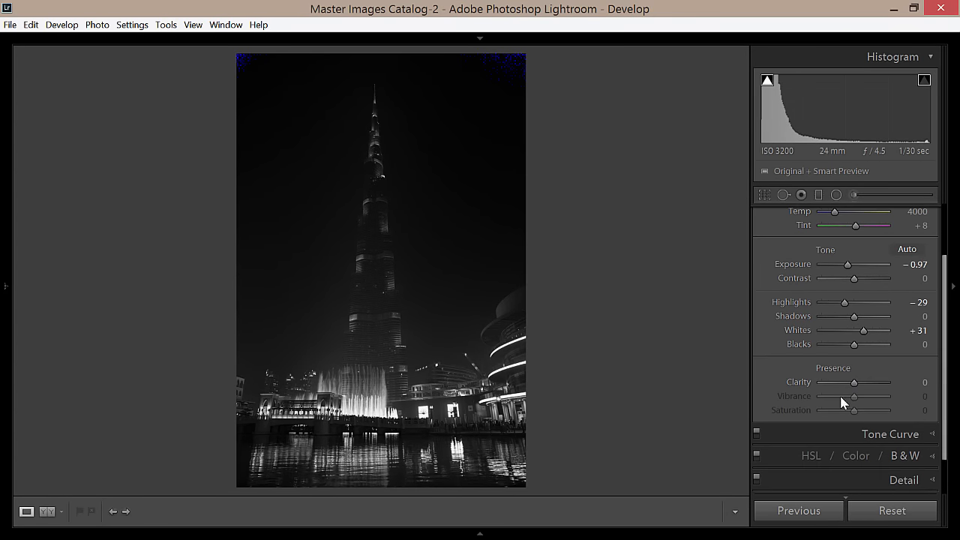
drag(858, 383, 866, 384)
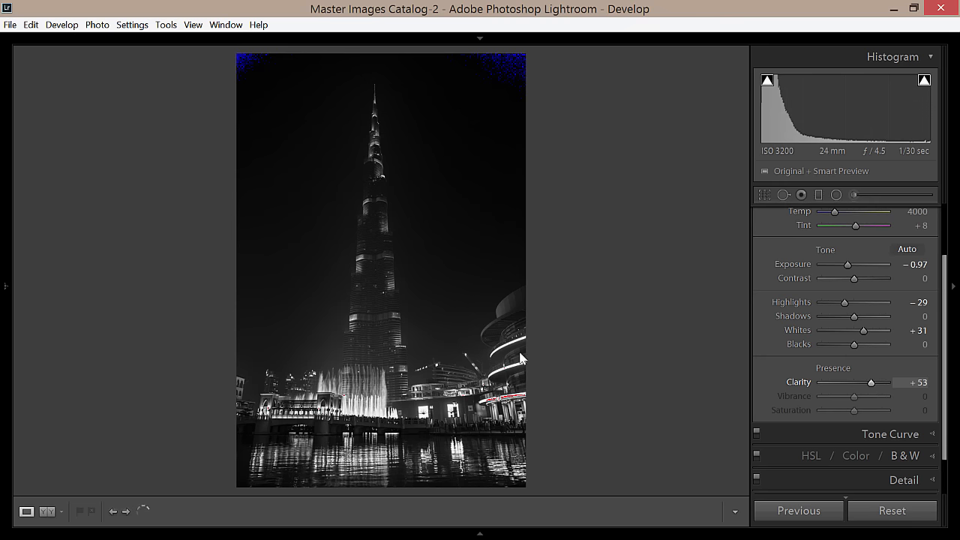
click(397, 272)
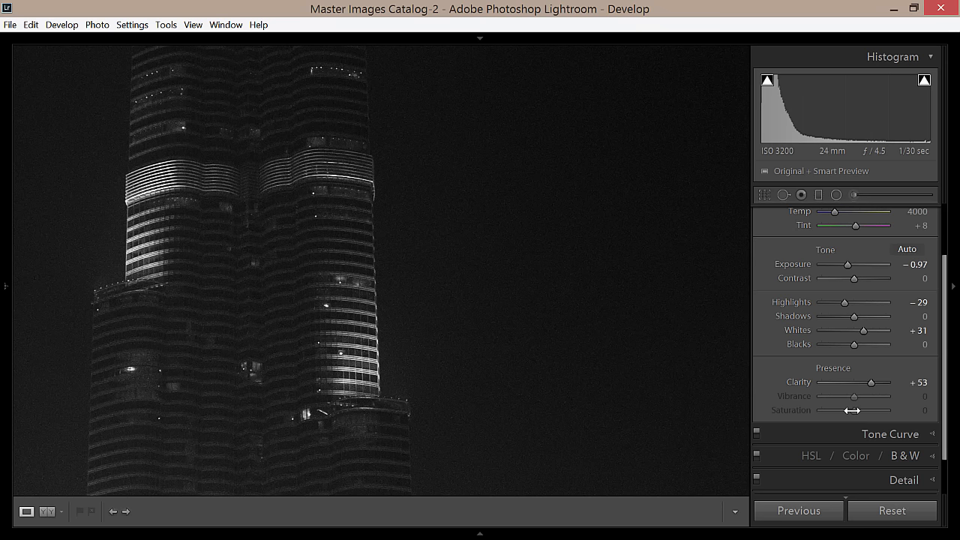
drag(871, 383, 829, 390)
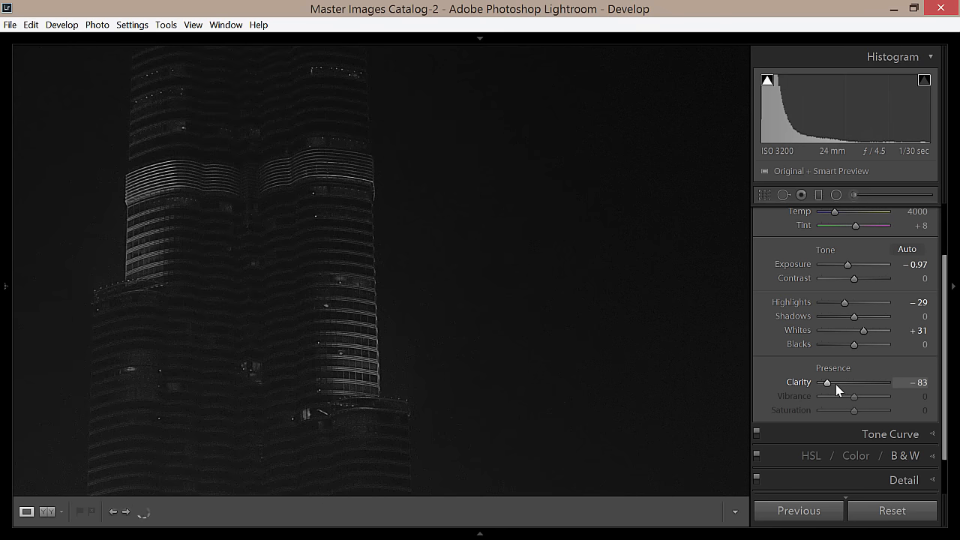
drag(828, 384, 870, 383)
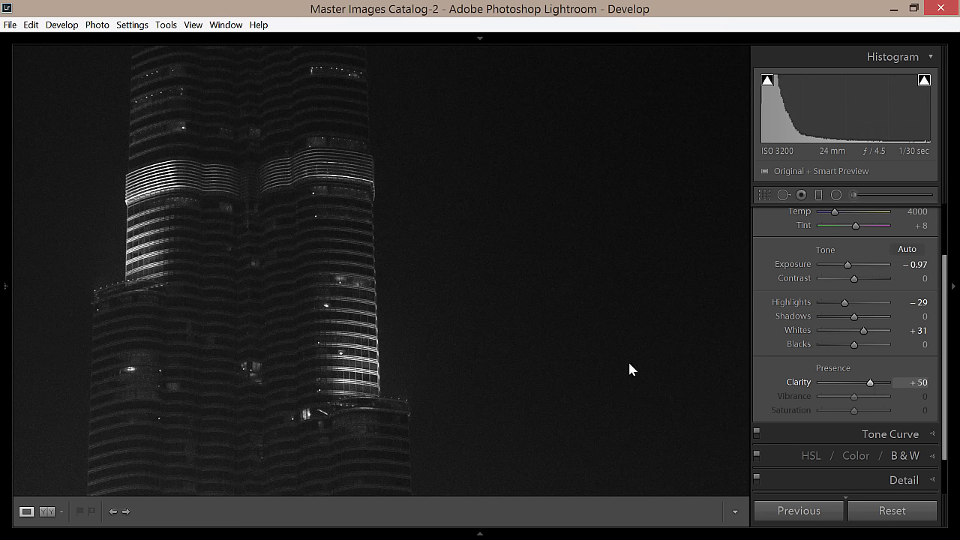
click(324, 231)
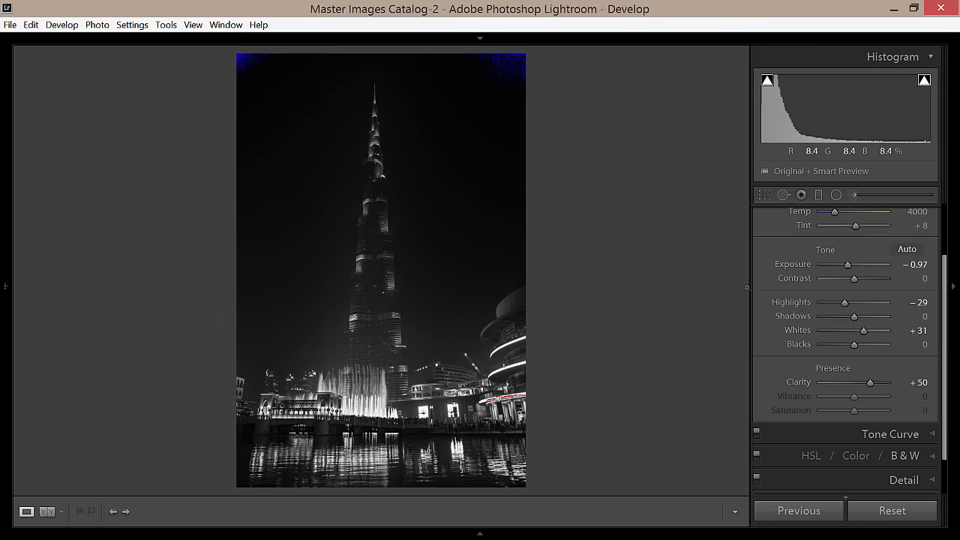
Step: Centre the detail preview on the tower's edge and raise the Sharpening Amount to 56
scroll(945, 412, down, 3)
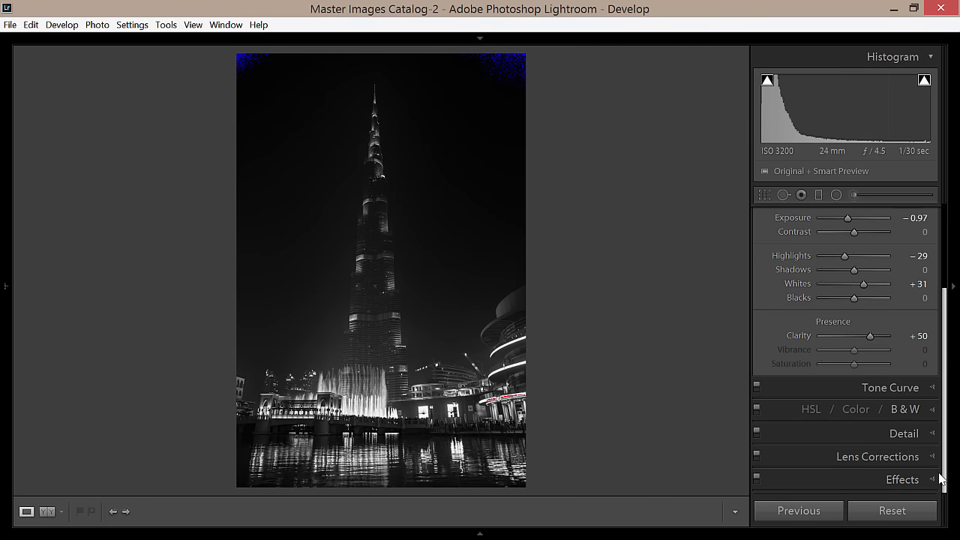
click(932, 435)
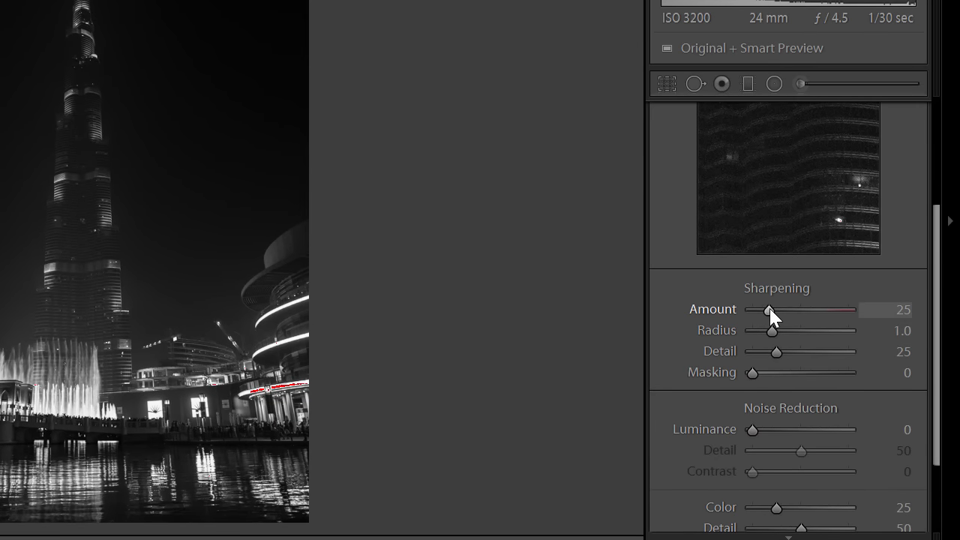
drag(820, 193, 761, 223)
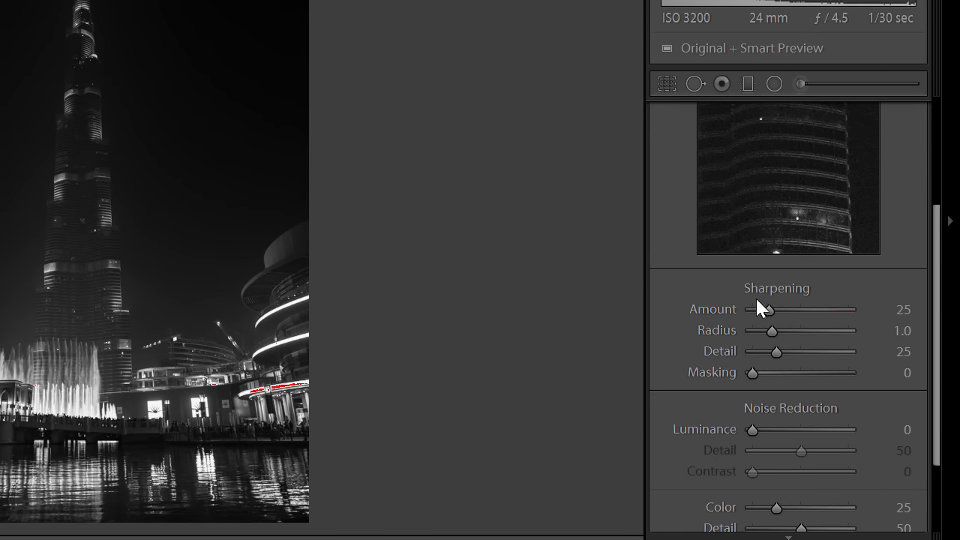
drag(784, 311, 789, 308)
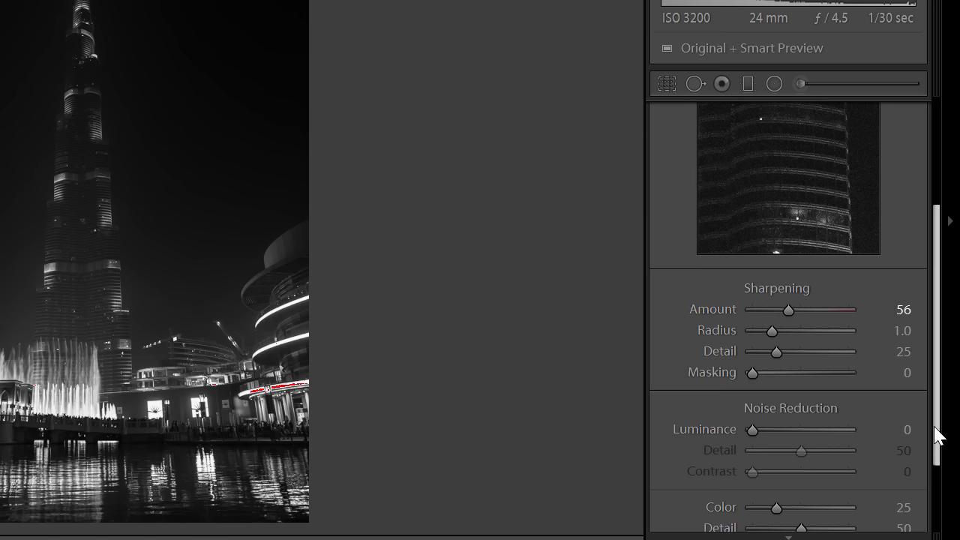
Step: Set Luminance noise reduction to 50 and Sharpening Masking to 64, using the black-and-white mask preview
drag(937, 439, 927, 485)
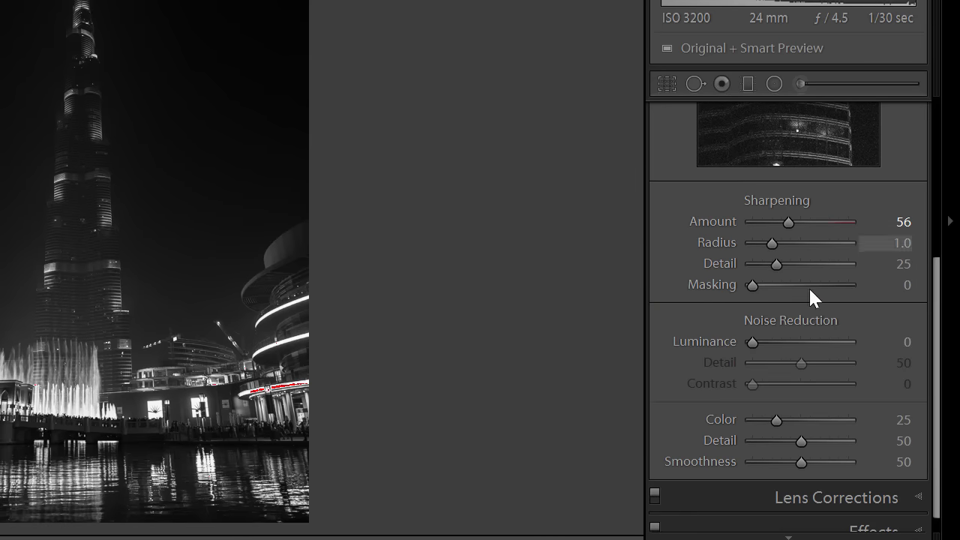
drag(751, 343, 799, 335)
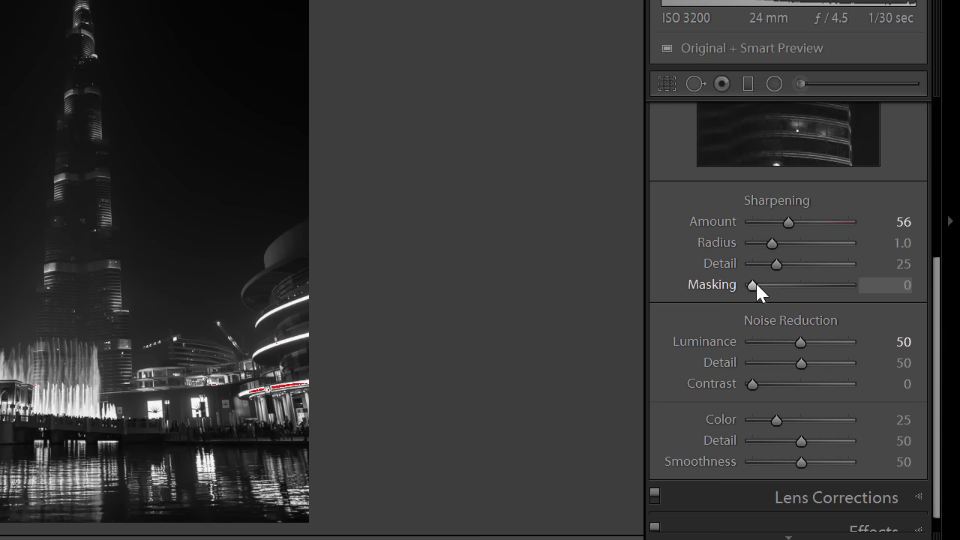
key(alt)
drag(753, 285, 794, 286)
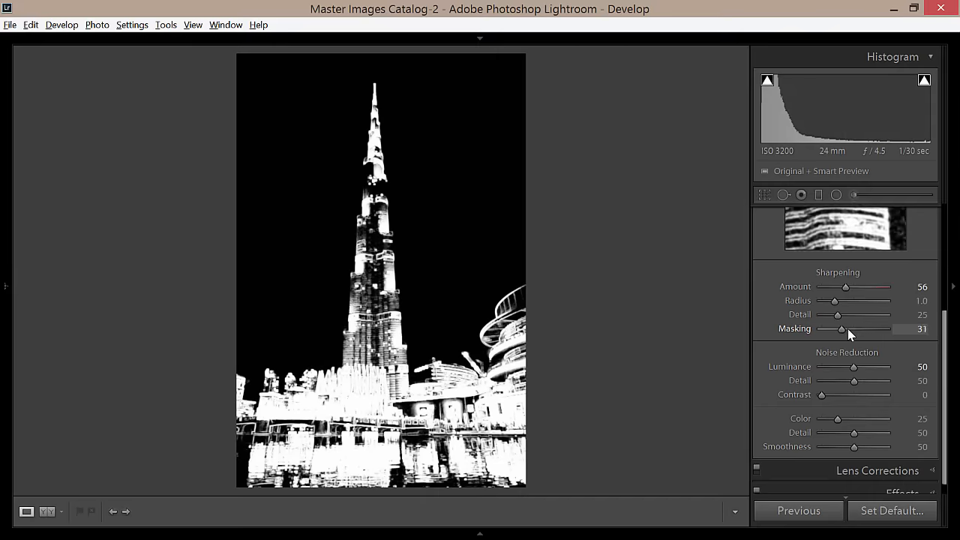
drag(847, 328, 865, 333)
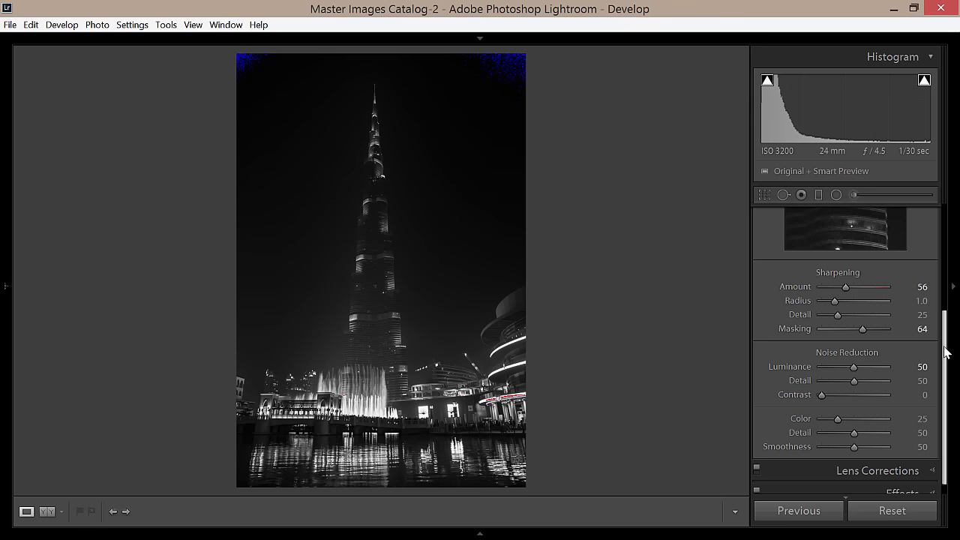
Step: Enable the lens profile corrections, compare the photo with and without them, and set the profile's Vignetting amount to 0
scroll(946, 352, down, 1)
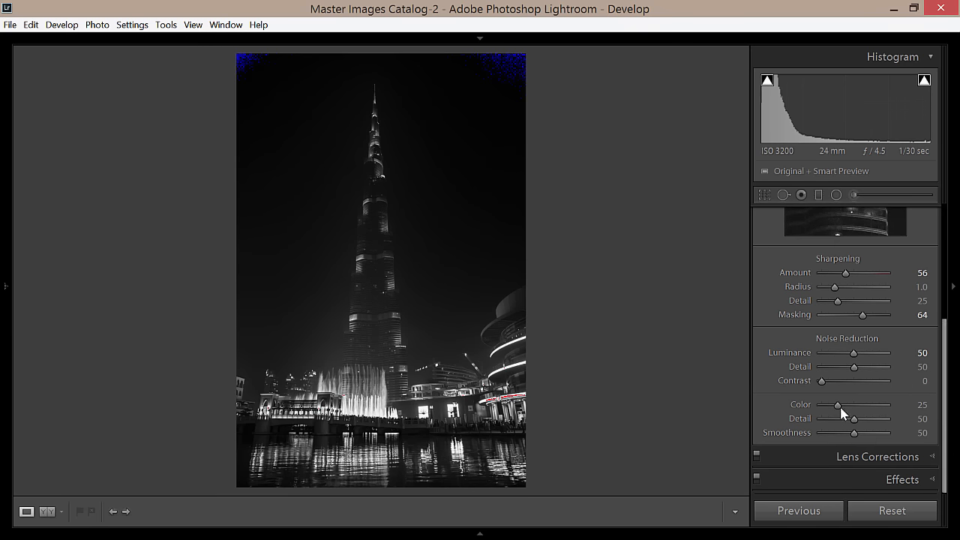
click(932, 456)
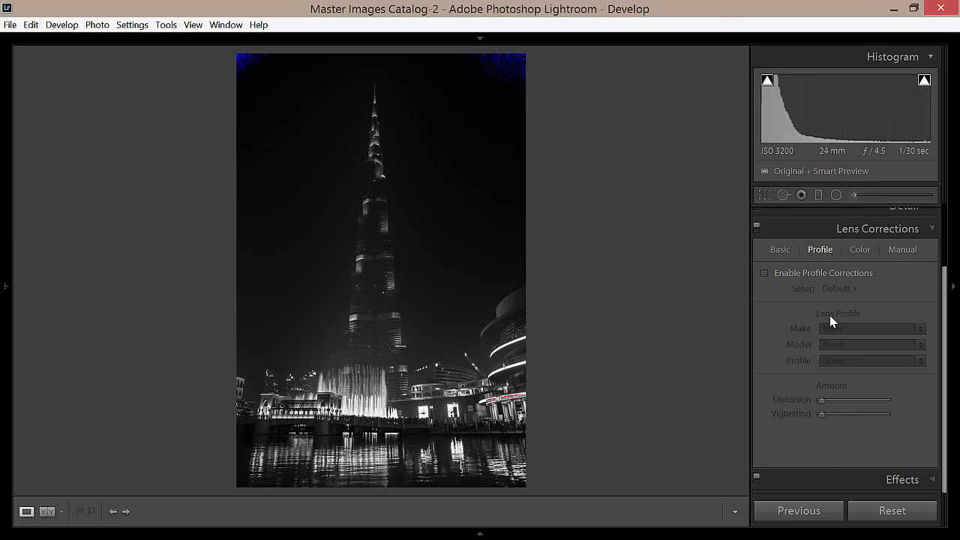
click(765, 275)
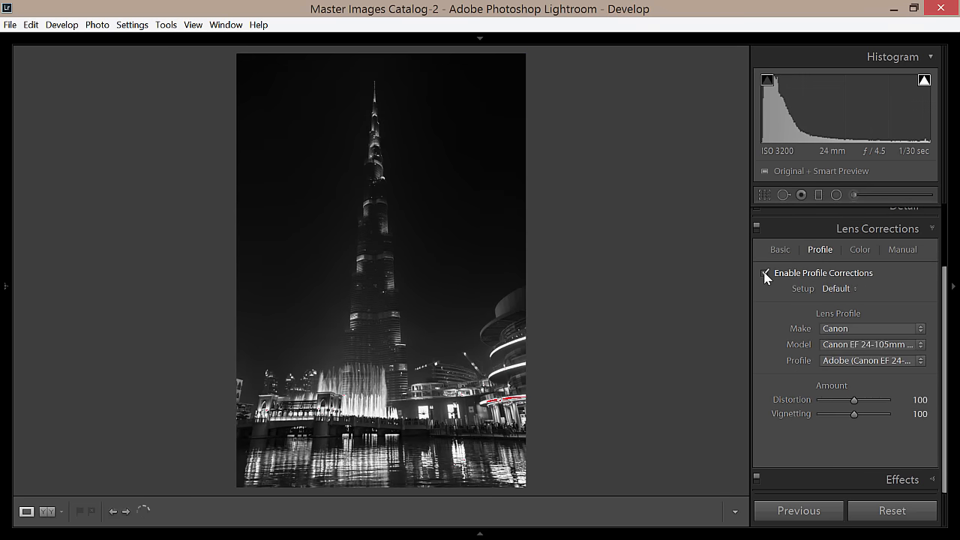
click(765, 275)
click(765, 274)
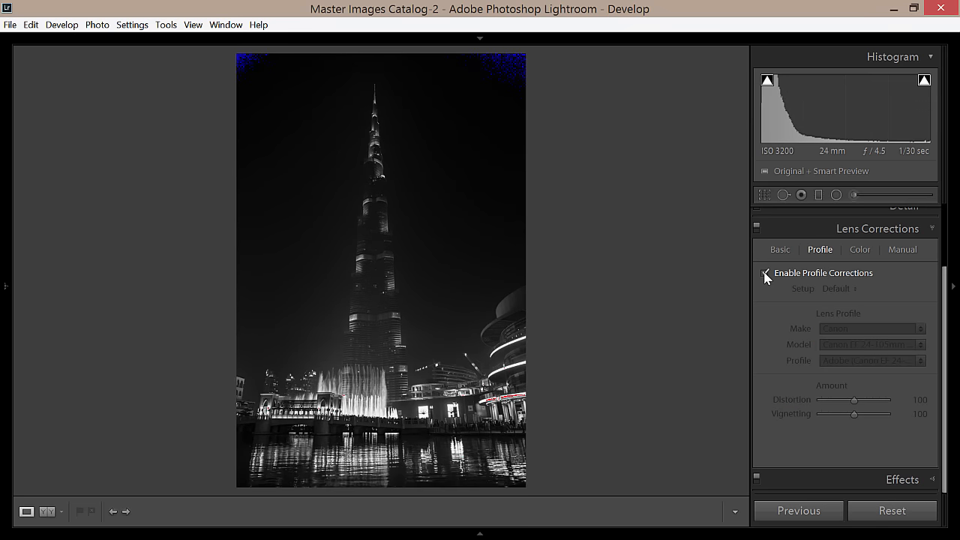
click(852, 415)
click(813, 415)
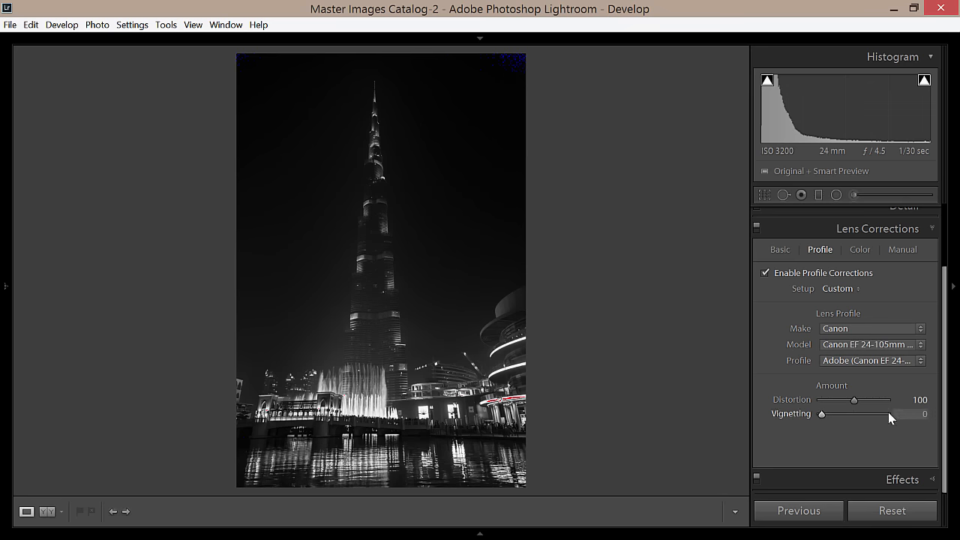
Step: Close the lens corrections, show the Effects settings down to Dehaze and check the tower's detail up close
click(930, 230)
click(932, 333)
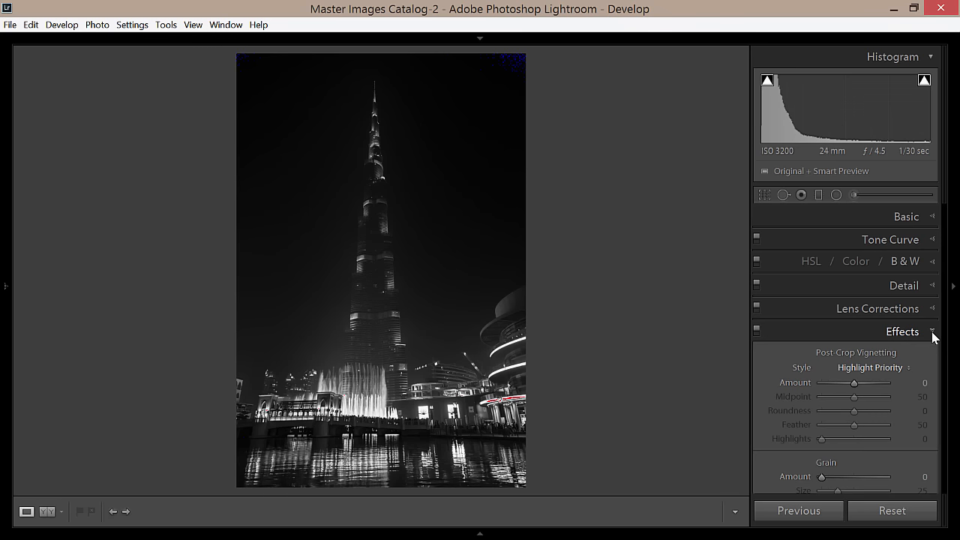
scroll(935, 390, down, 2)
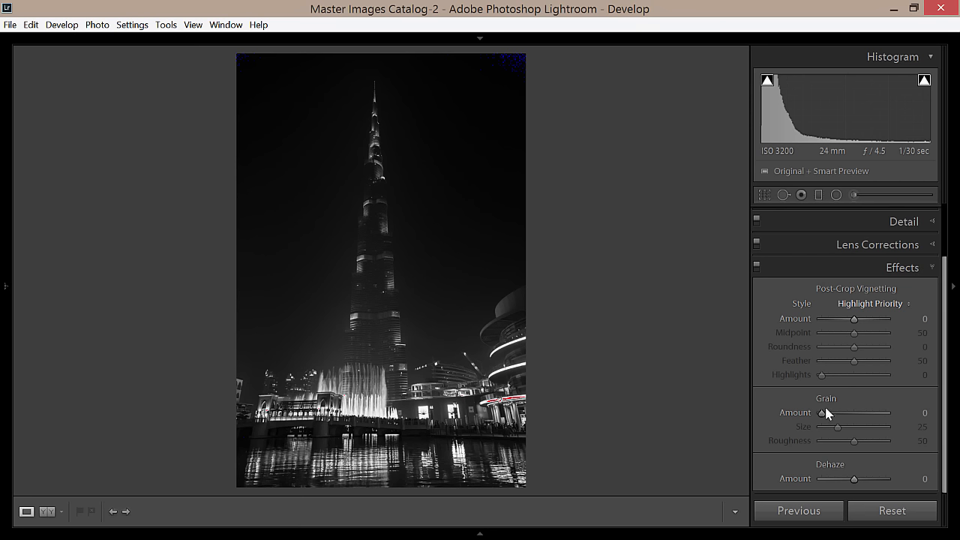
click(393, 260)
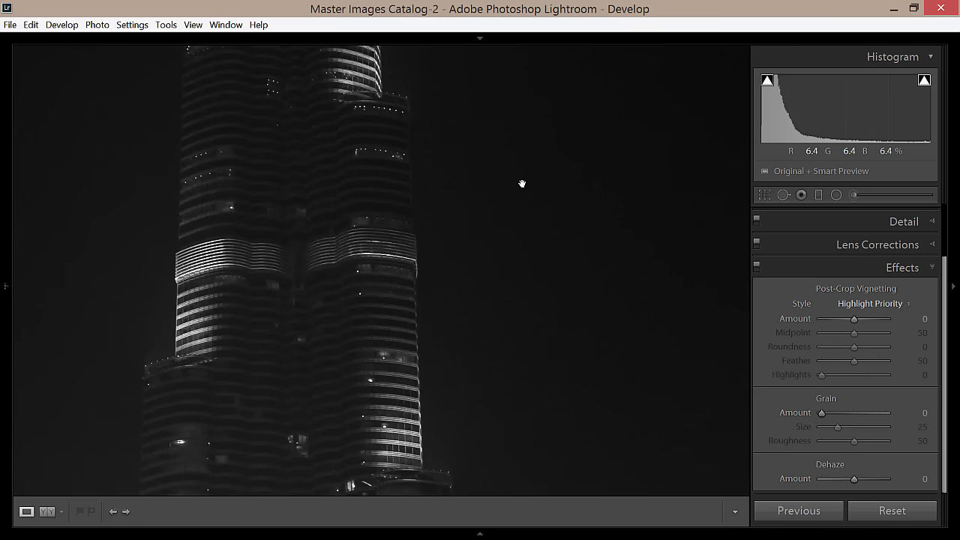
click(398, 306)
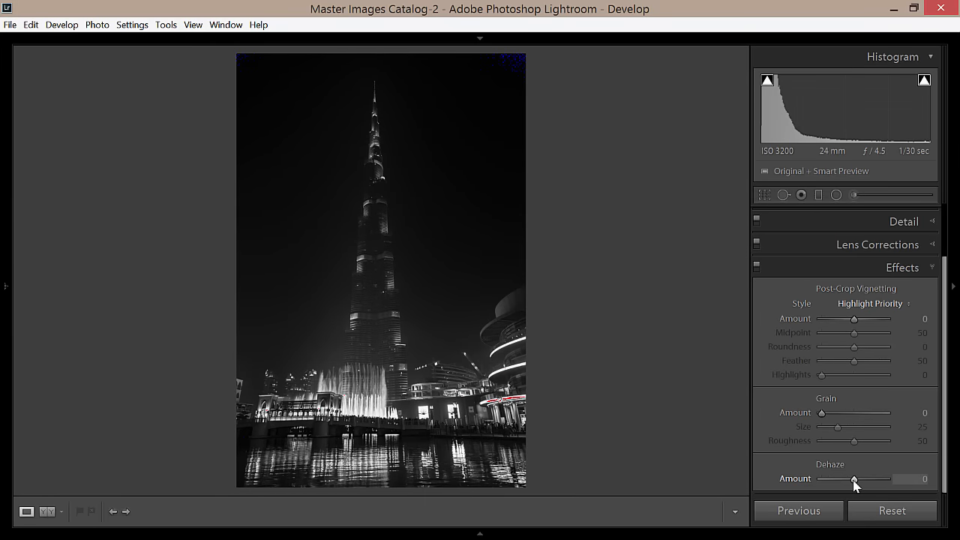
Step: Try Dehaze amounts of +72 and −12 while inspecting the tower up close, and reset the amount to its default
drag(852, 480, 877, 480)
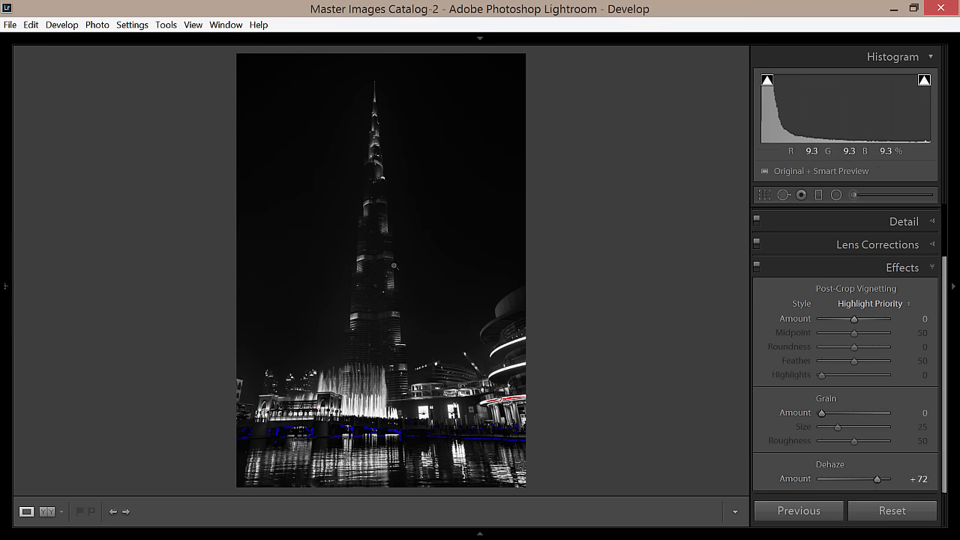
click(394, 266)
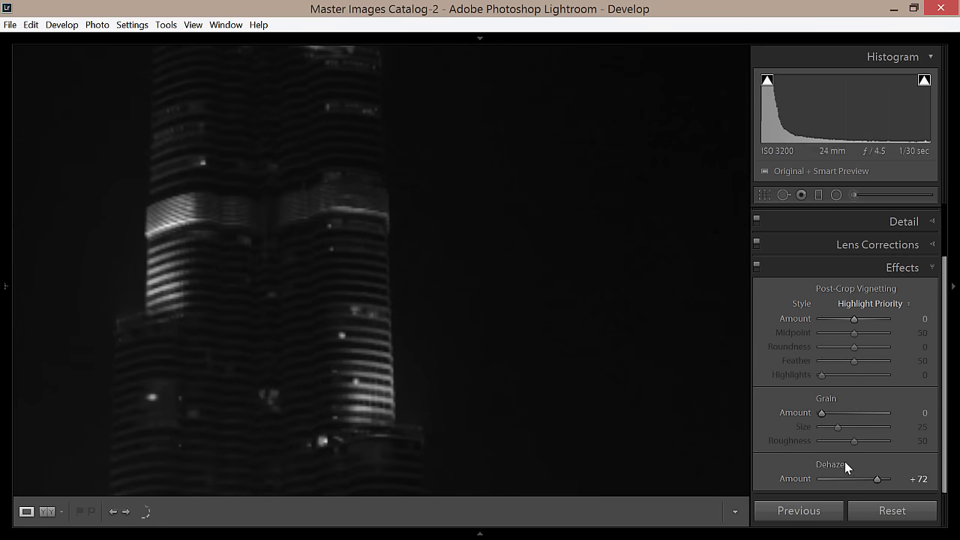
drag(408, 345, 389, 158)
drag(385, 374, 396, 248)
drag(381, 297, 368, 229)
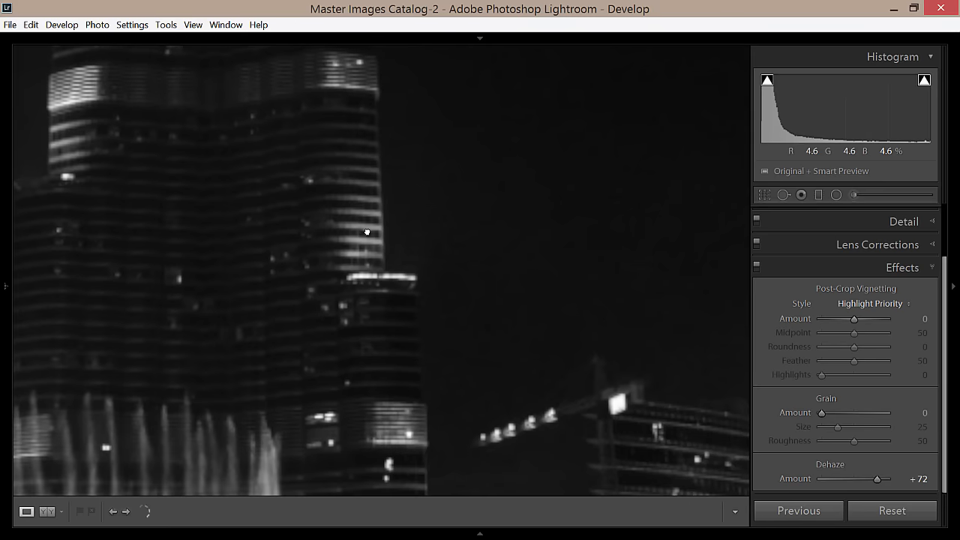
drag(376, 324, 435, 398)
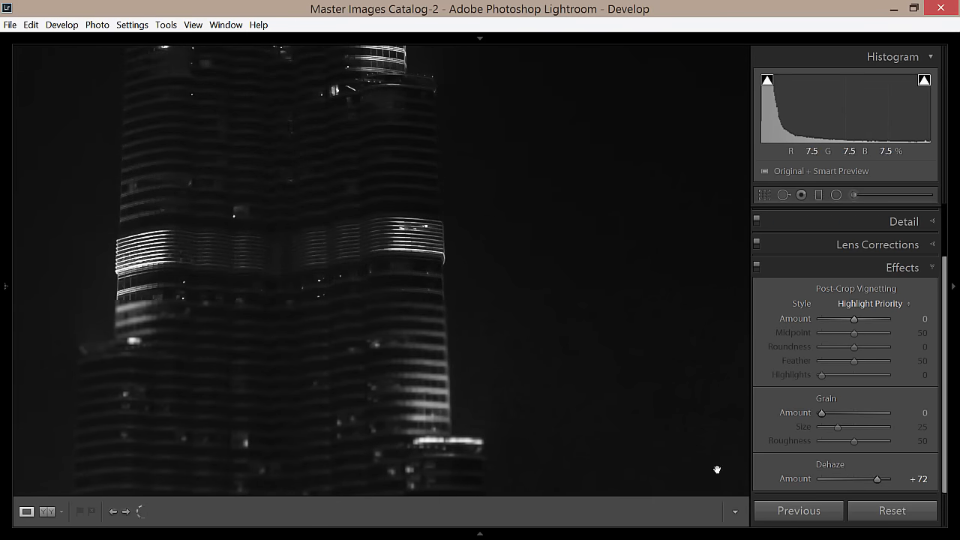
drag(878, 479, 851, 481)
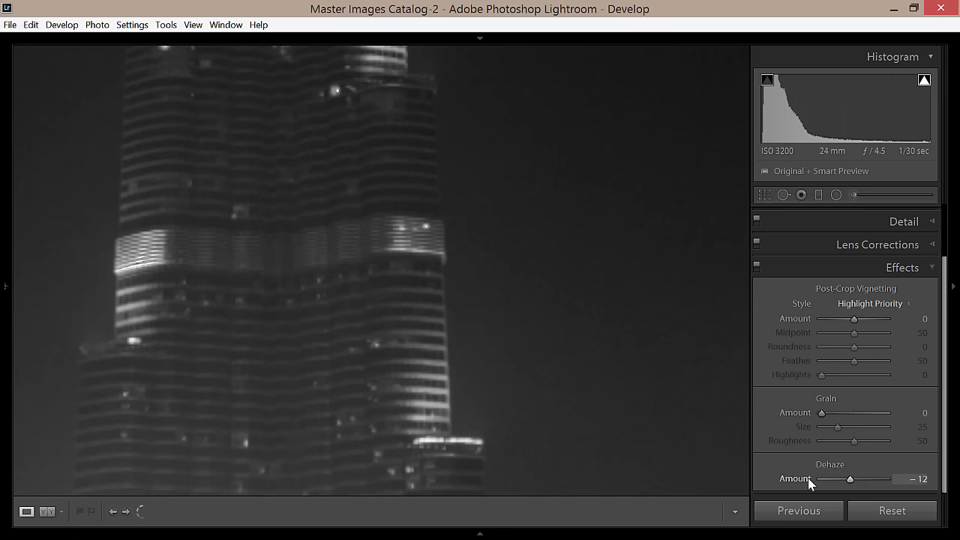
double_click(807, 480)
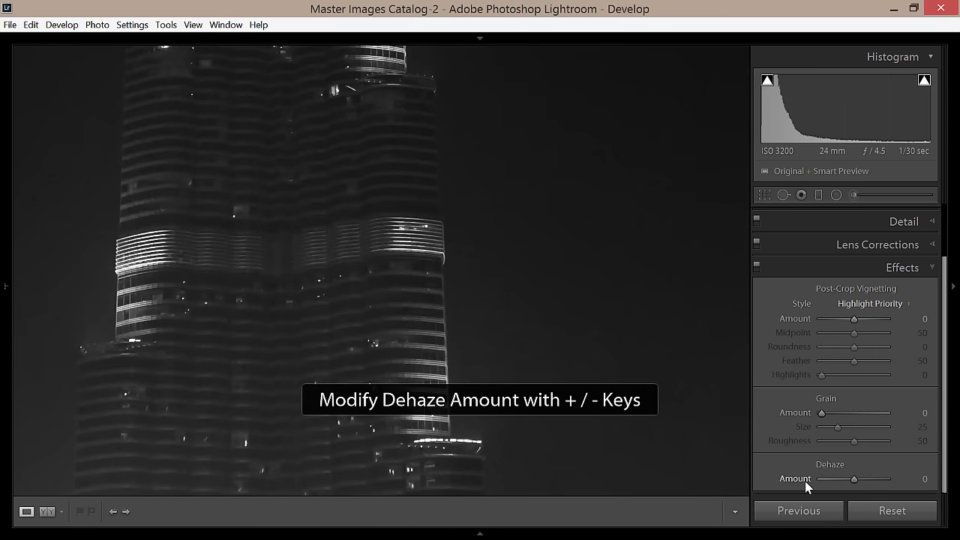
Step: Set the Dehaze amount to +86, judging it on the tower and the sky beside it, and return to the whole photo
drag(465, 418, 617, 425)
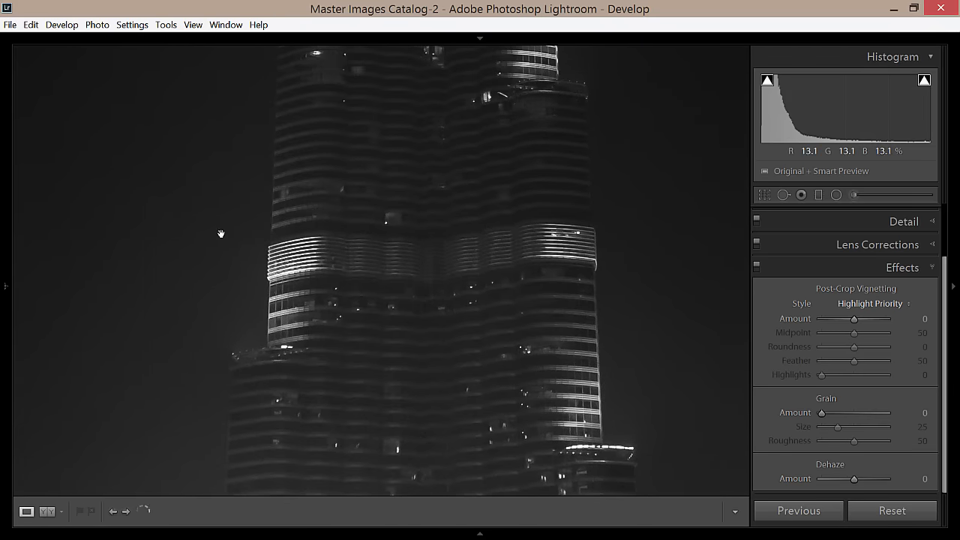
drag(185, 245, 278, 268)
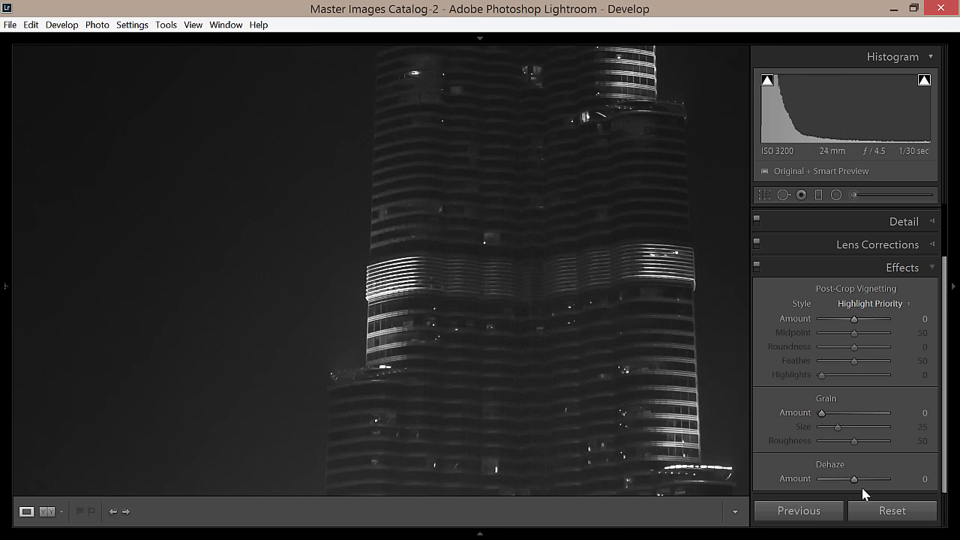
drag(856, 479, 885, 484)
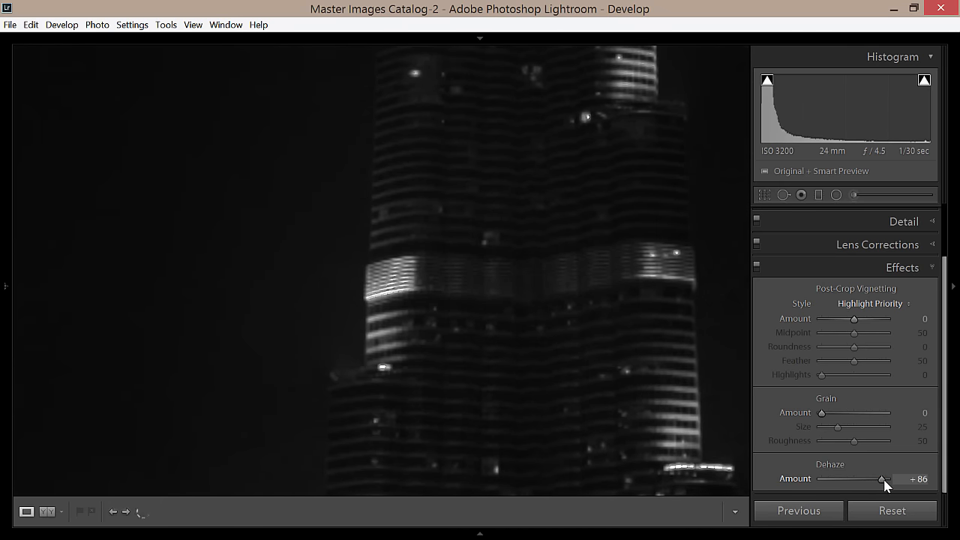
drag(254, 148, 143, 134)
click(255, 150)
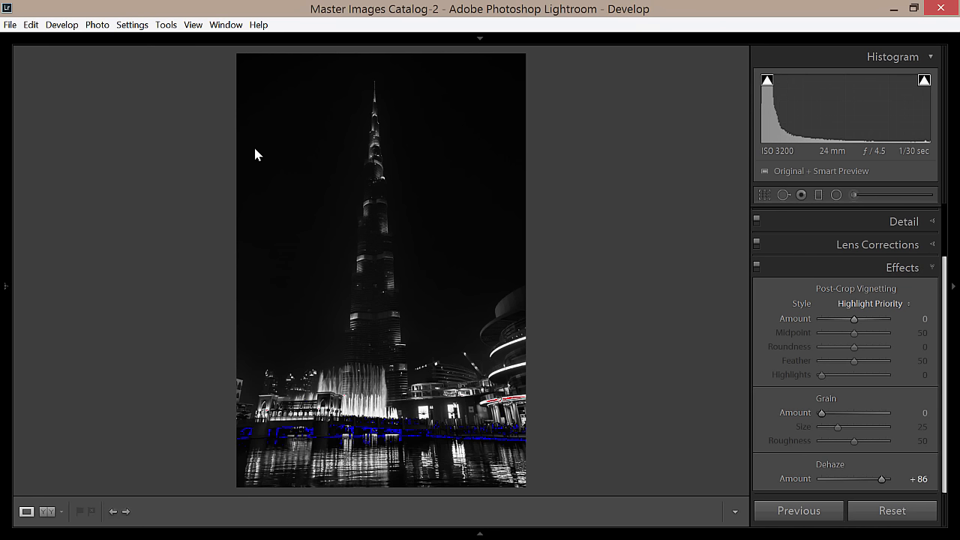
Step: Compare the black-and-white edit with the original colour photo several times and hide the clipping warnings
key(backslash)
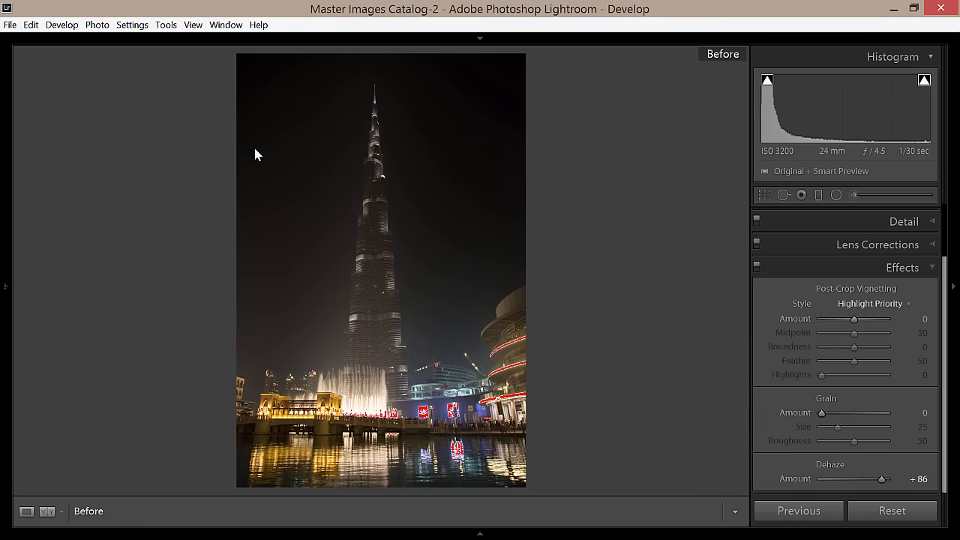
key(backslash)
key(backslash)
key(backslash)
key(backslash)
key(backslash)
key(backslash)
key(backslash)
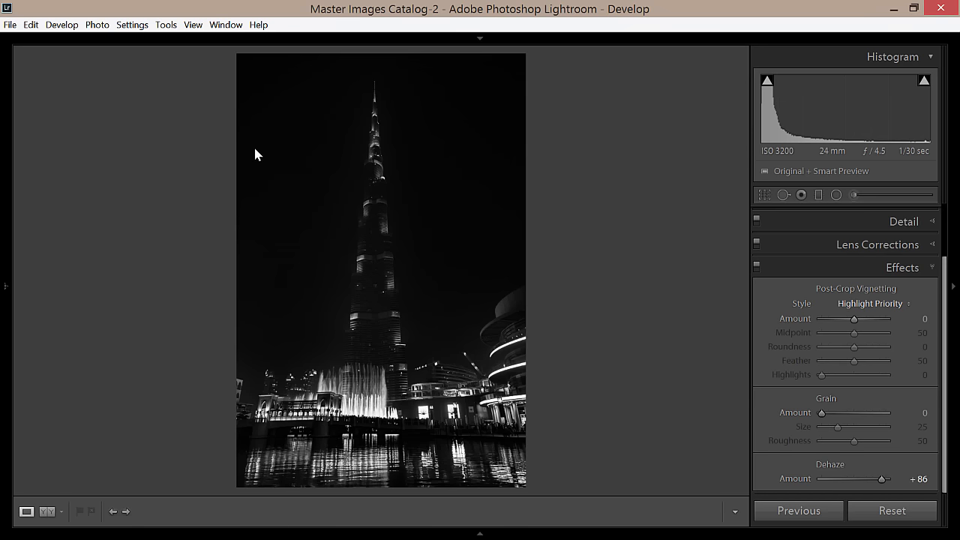
key(backslash)
key(backslash)
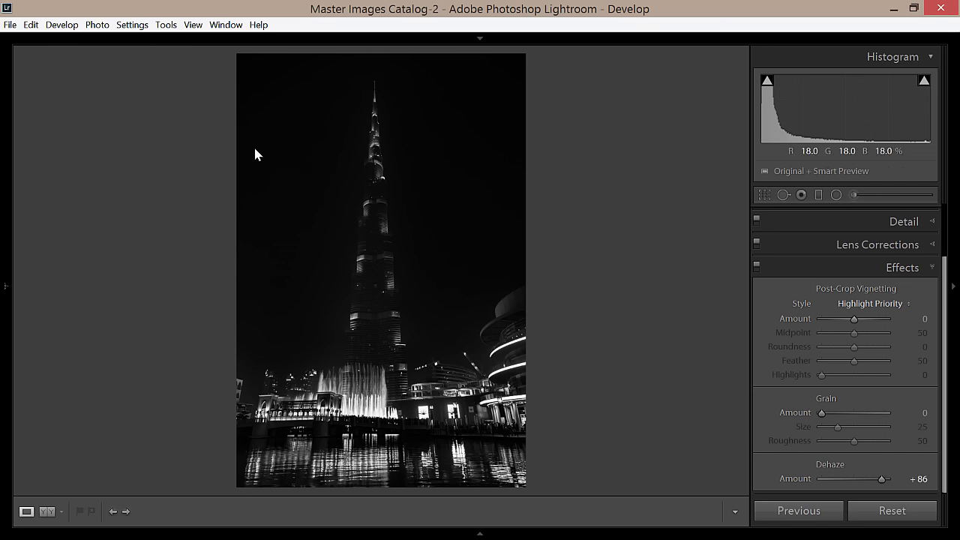
Step: Inspect the bridge, fountain and background buildings up close and return to the whole photo
key(z)
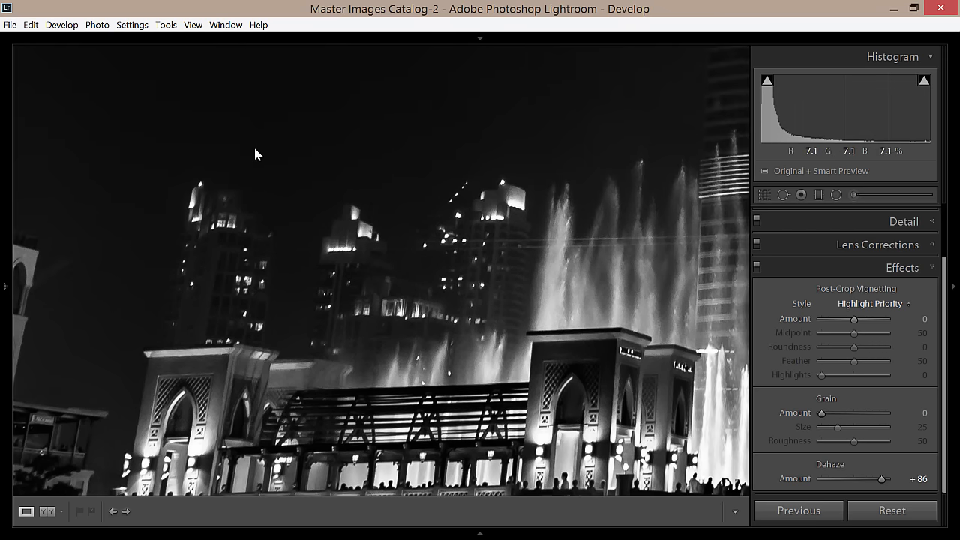
drag(255, 149, 257, 33)
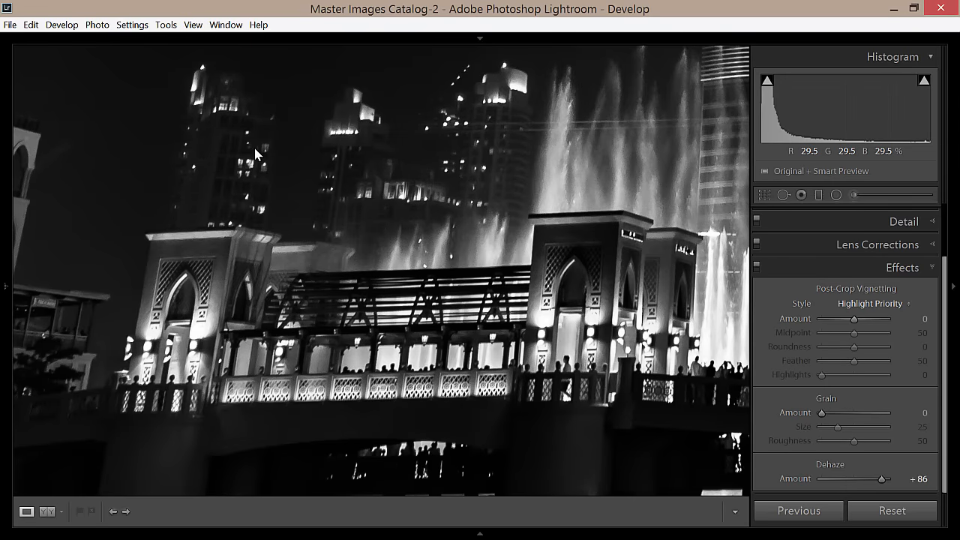
click(255, 154)
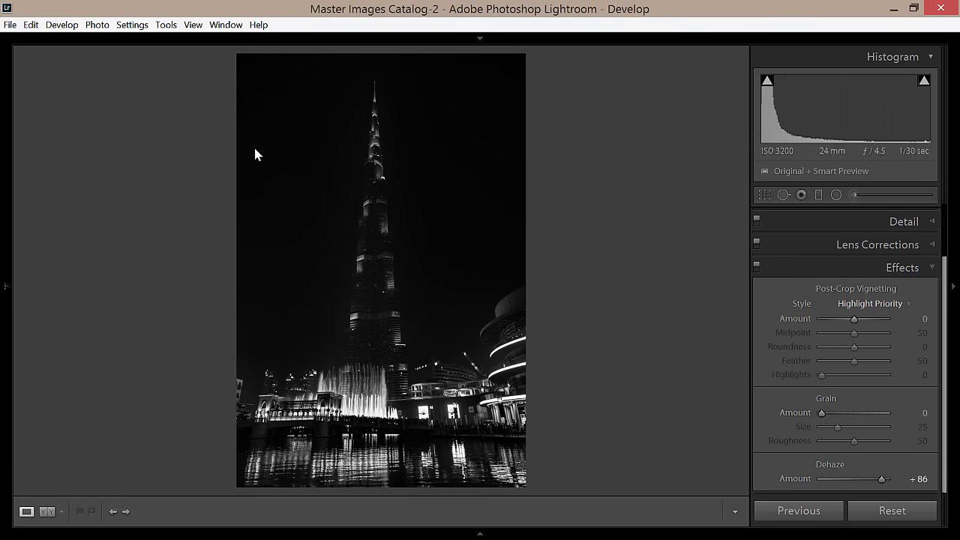